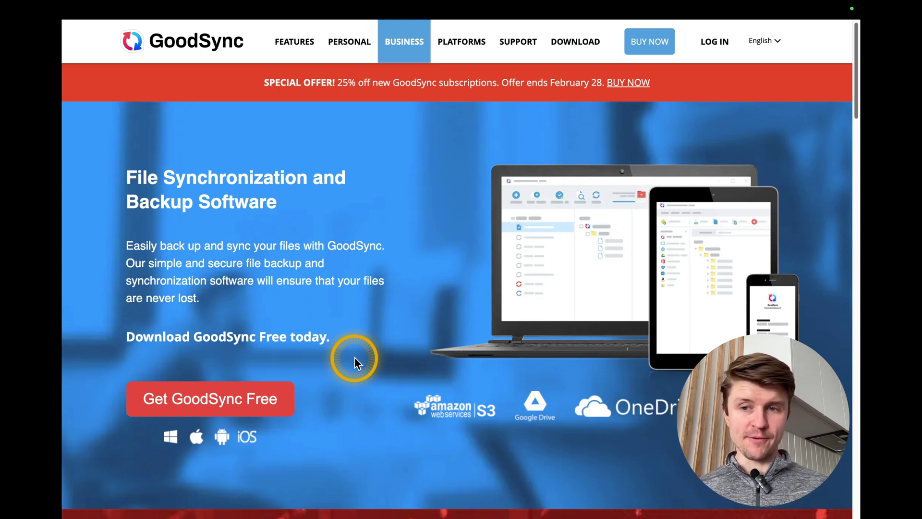
Step: Scroll the GoodSync homepage through How It Works steps 1–4, from installing to automation options
scroll(354, 357, "down", 6)
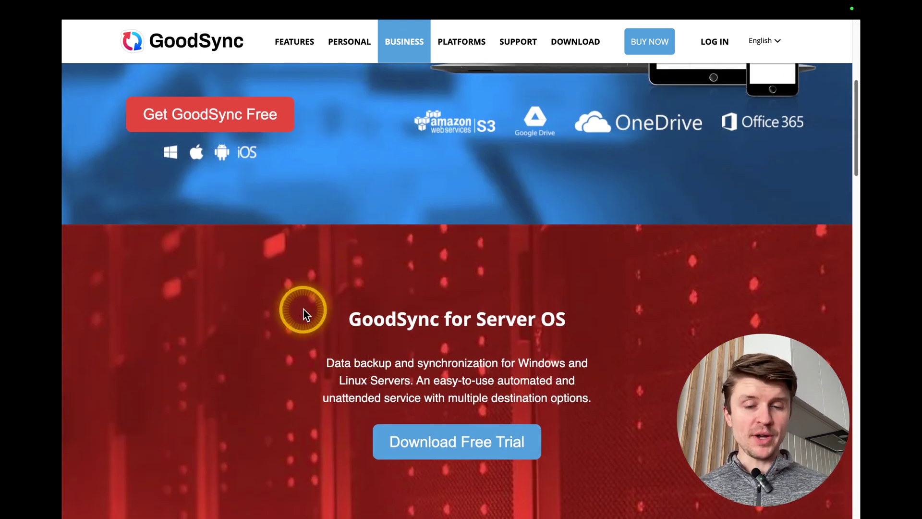
scroll(303, 311, "down", 10)
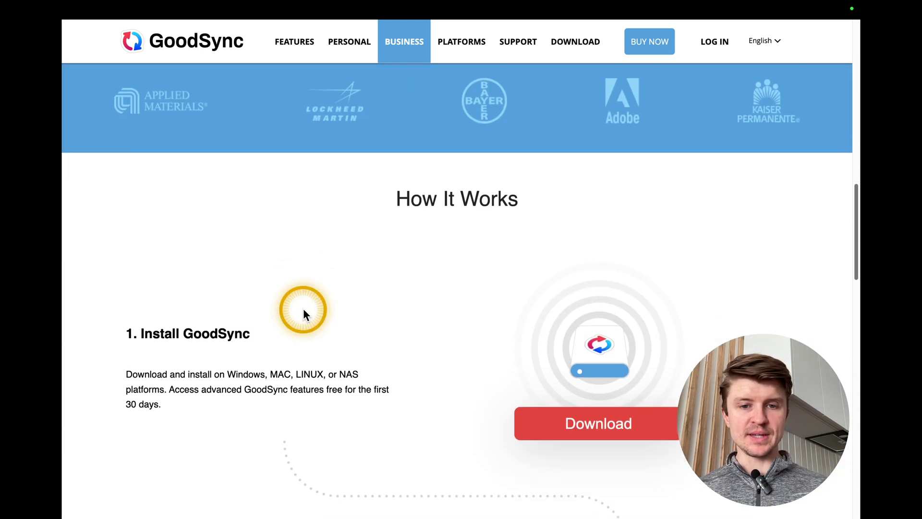
scroll(304, 311, "down", 4)
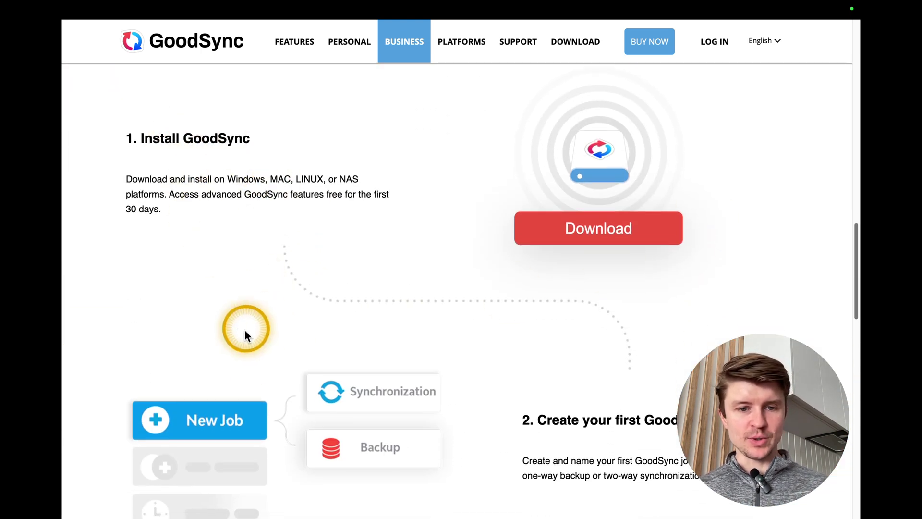
scroll(249, 354, "down", 4)
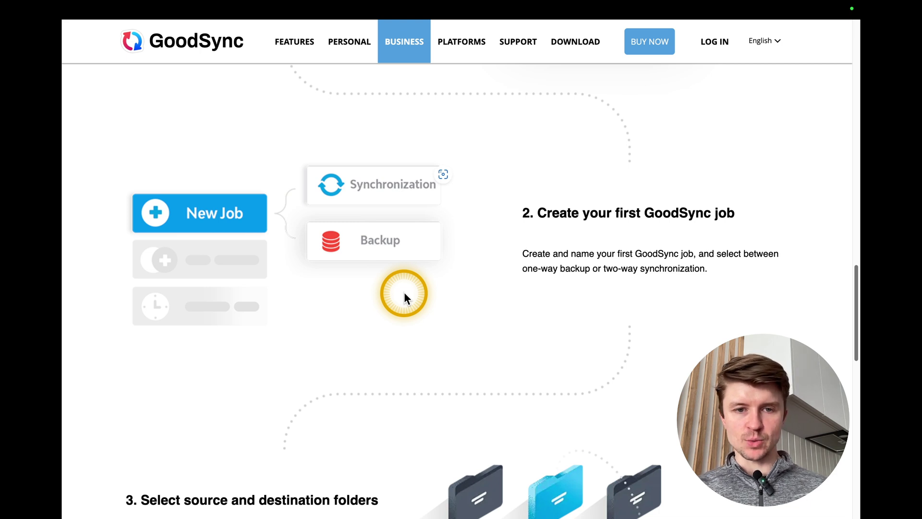
scroll(403, 294, "down", 7)
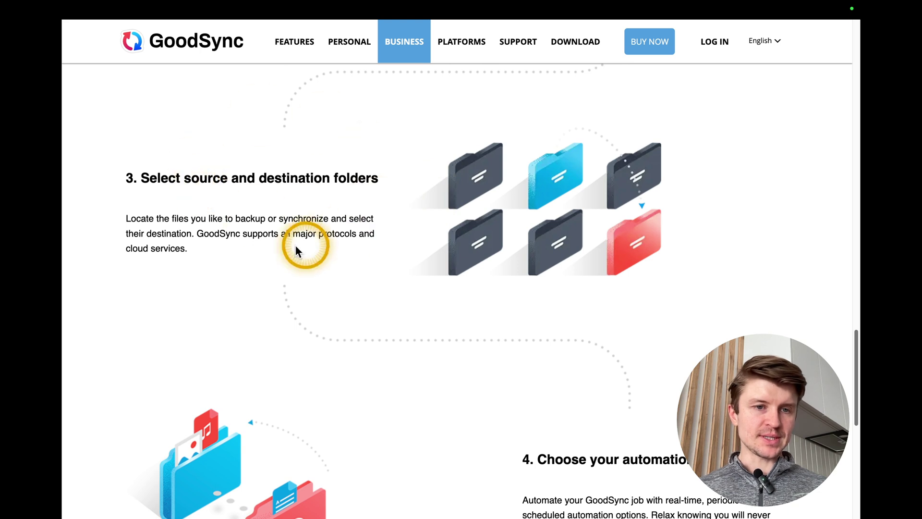
scroll(347, 295, "down", 7)
scroll(472, 192, "up", 1)
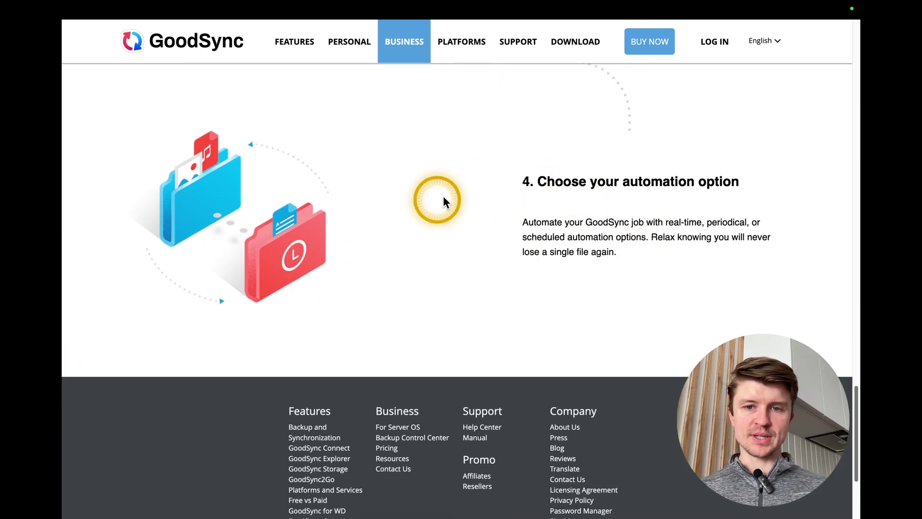
scroll(394, 279, "up", 1)
scroll(384, 288, "up", 3)
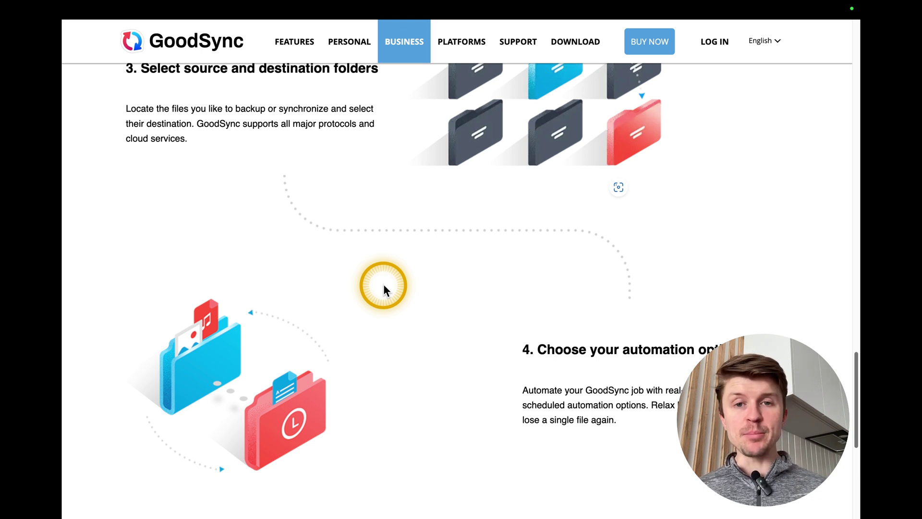
Step: Scroll back up to the homepage's File Synchronization and Backup Software banner
scroll(383, 283, "up", 20)
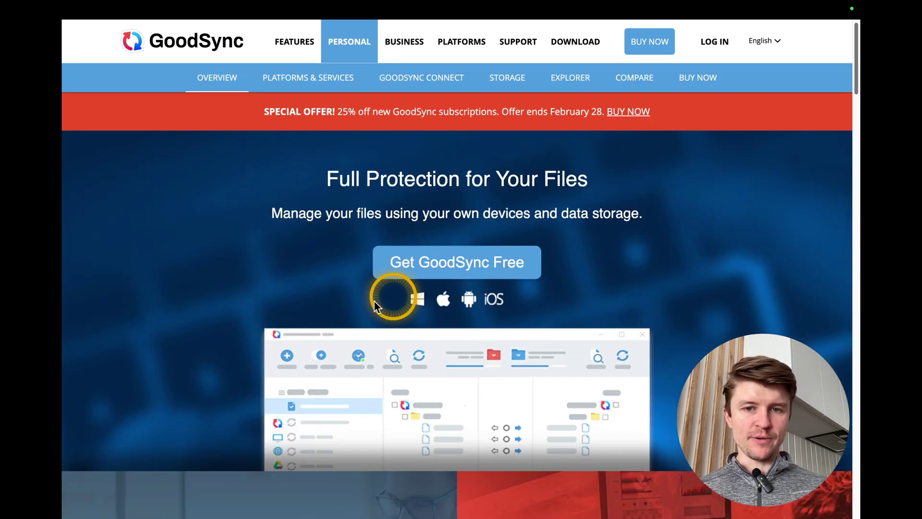
Step: Scroll the Personal page to its Platforms and Services section and back
scroll(244, 301, "down", 7)
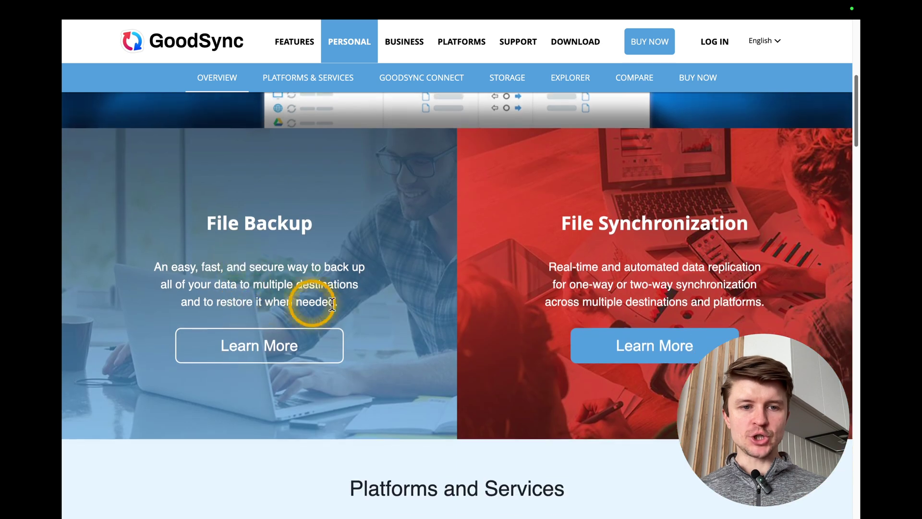
scroll(449, 286, "down", 8)
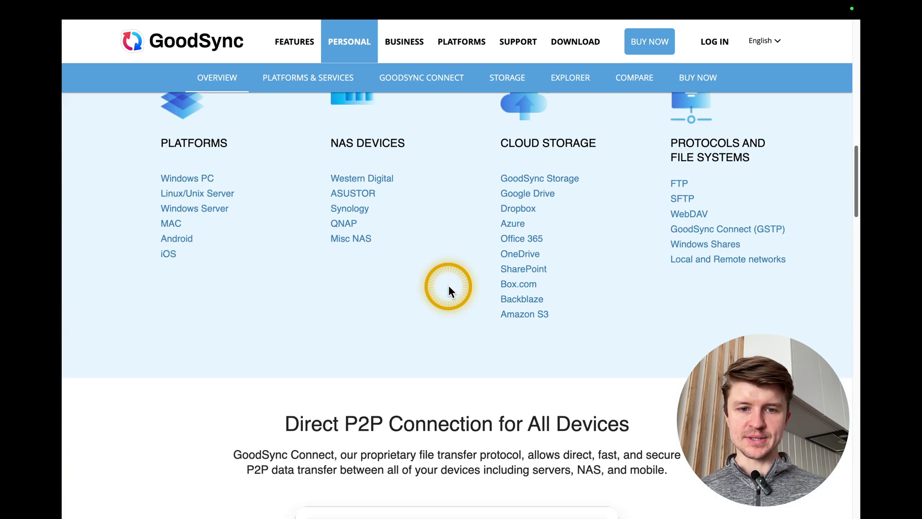
scroll(414, 206, "up", 3)
scroll(414, 206, "down", 1)
scroll(413, 205, "up", 1)
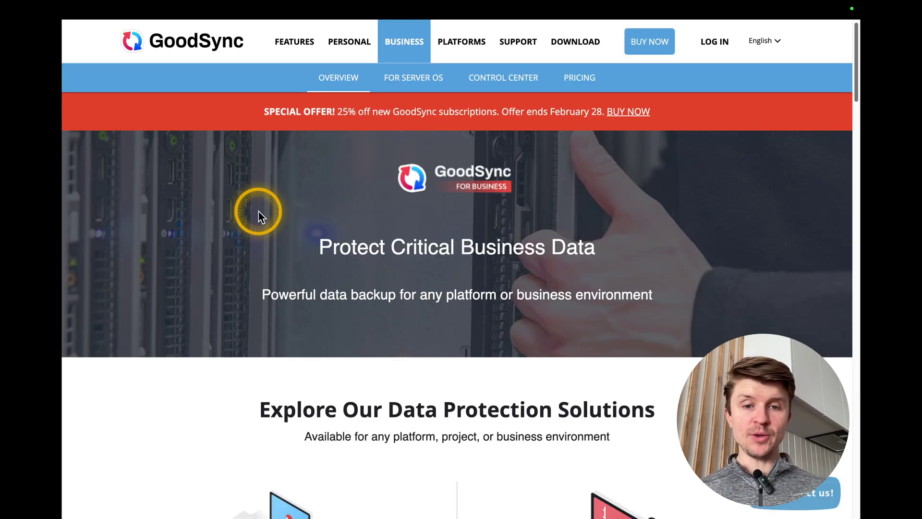
Step: Scroll the Business page to the Real Time and Block Level Data Transfer features and Compare Solutions
scroll(258, 212, "down", 5)
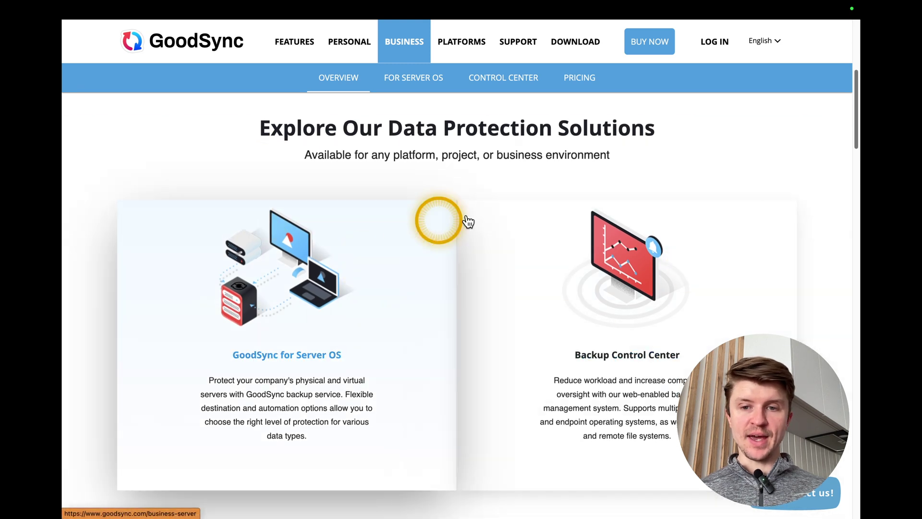
scroll(539, 218, "down", 5)
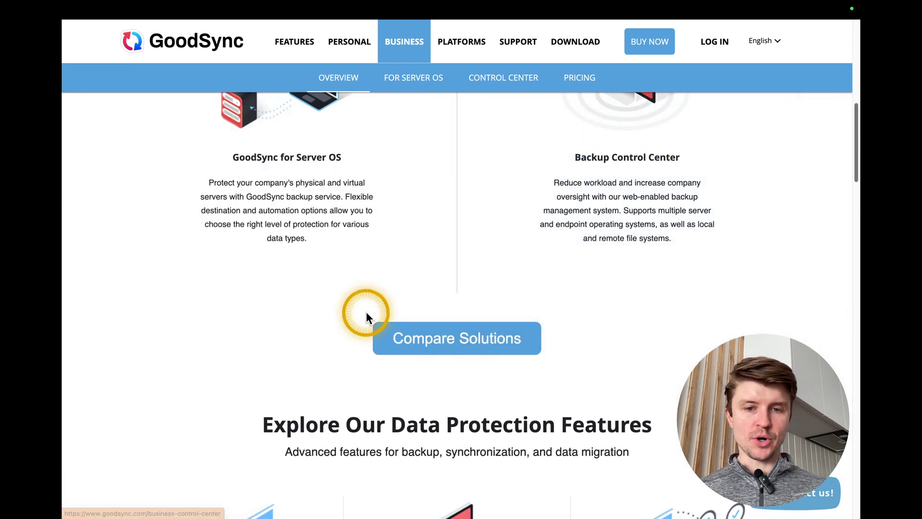
scroll(366, 315, "down", 4)
scroll(375, 240, "down", 5)
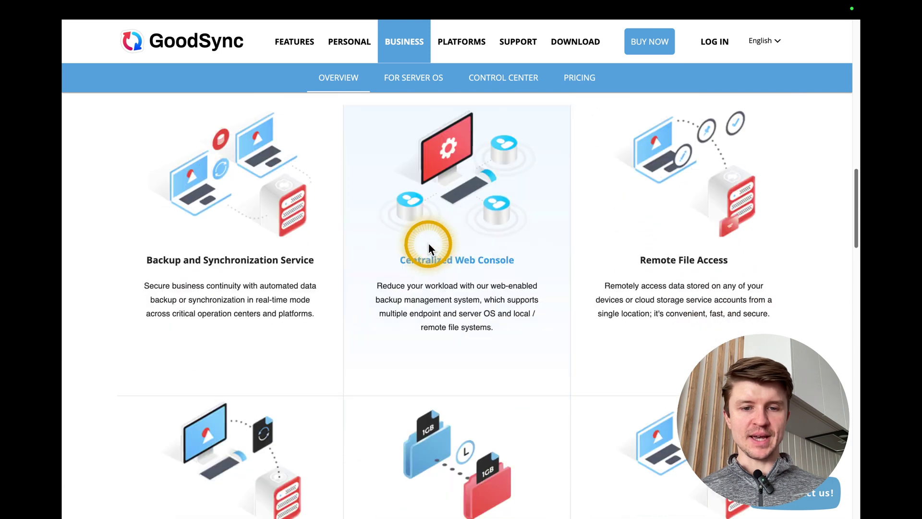
scroll(428, 243, "down", 8)
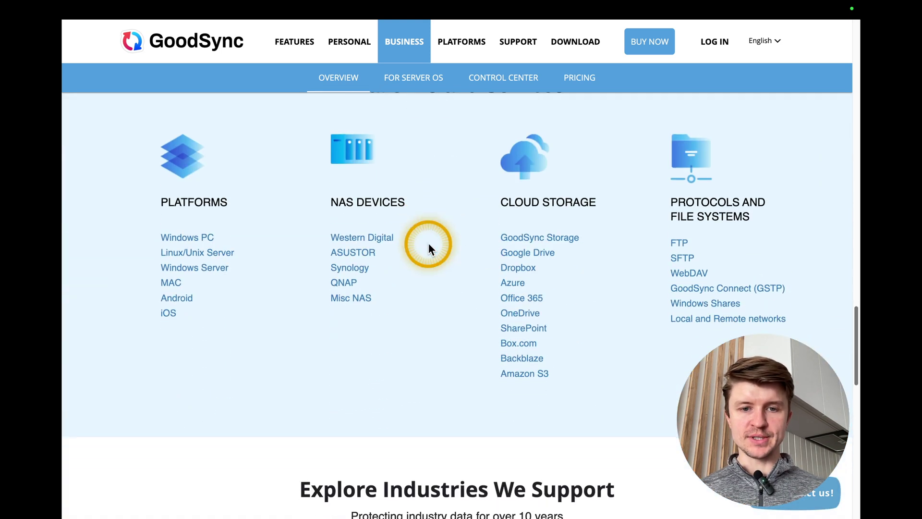
scroll(428, 243, "up", 7)
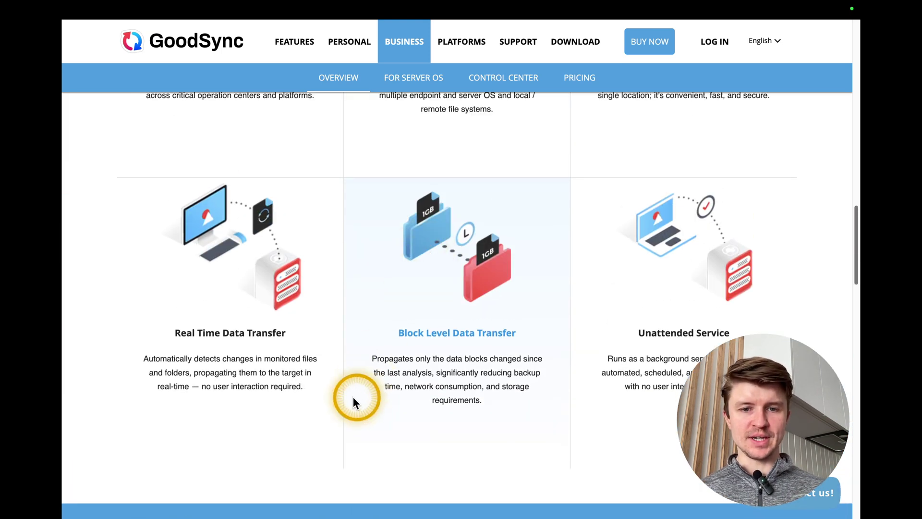
scroll(356, 309, "up", 2)
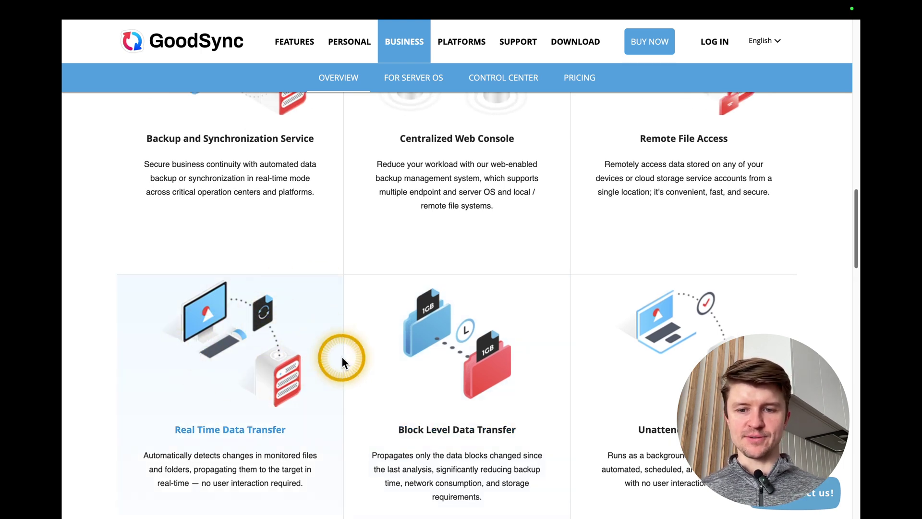
scroll(342, 361, "up", 4)
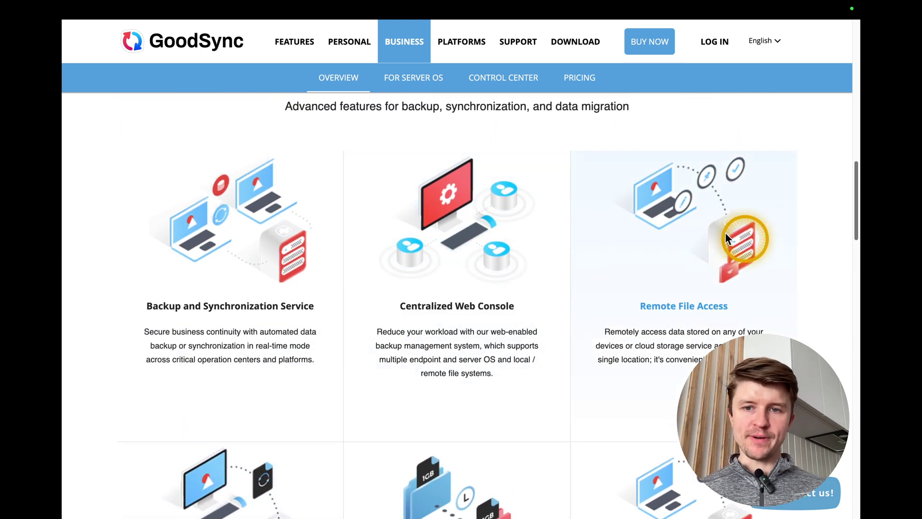
scroll(446, 226, "down", 14)
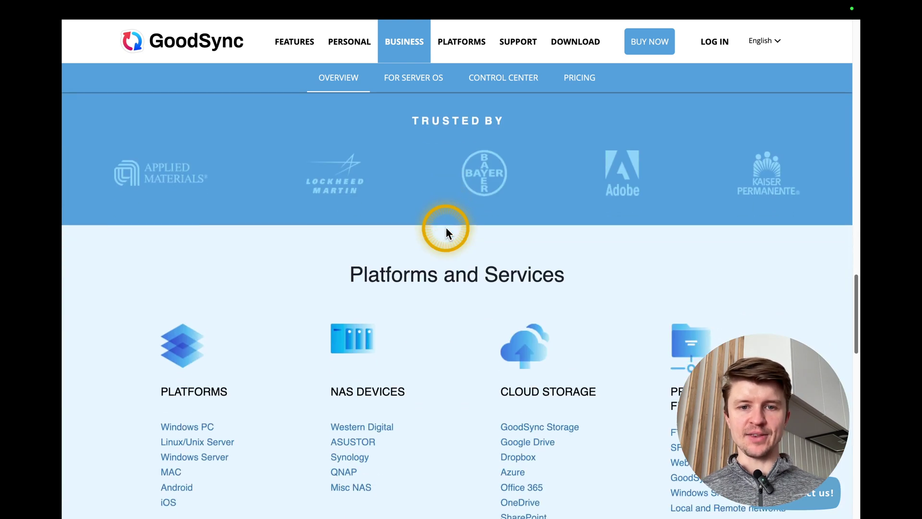
scroll(446, 227, "up", 3)
scroll(446, 227, "up", 10)
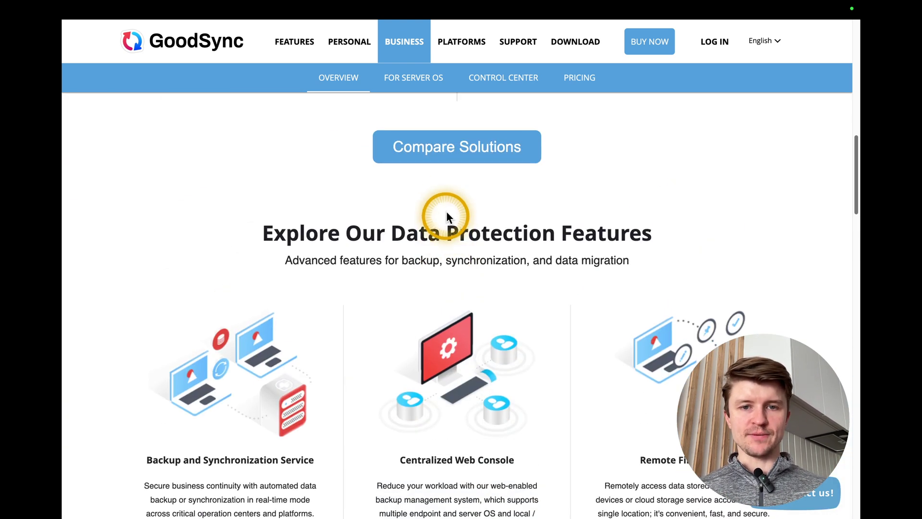
Step: Go to the Compare Our Solutions page and scroll through its pricing table
left_click(444, 149)
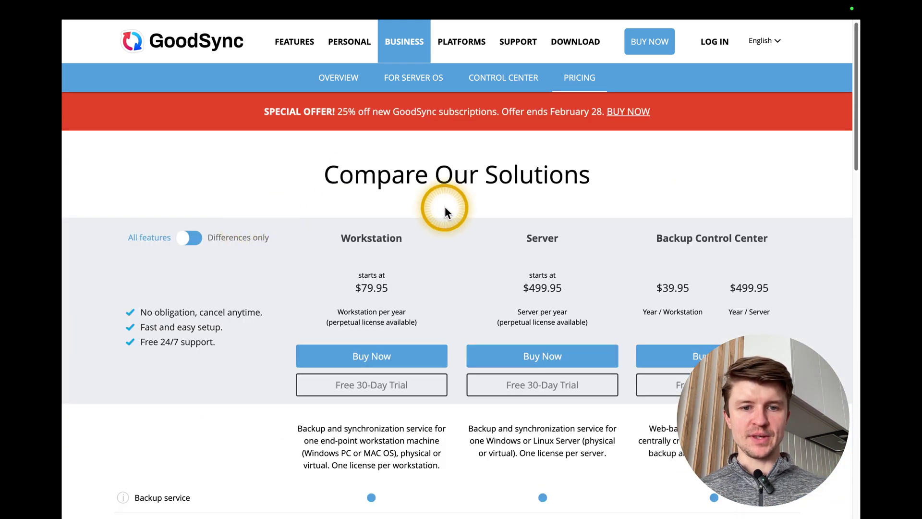
scroll(417, 267, "down", 6)
scroll(417, 268, "up", 2)
scroll(417, 268, "down", 6)
scroll(417, 267, "up", 6)
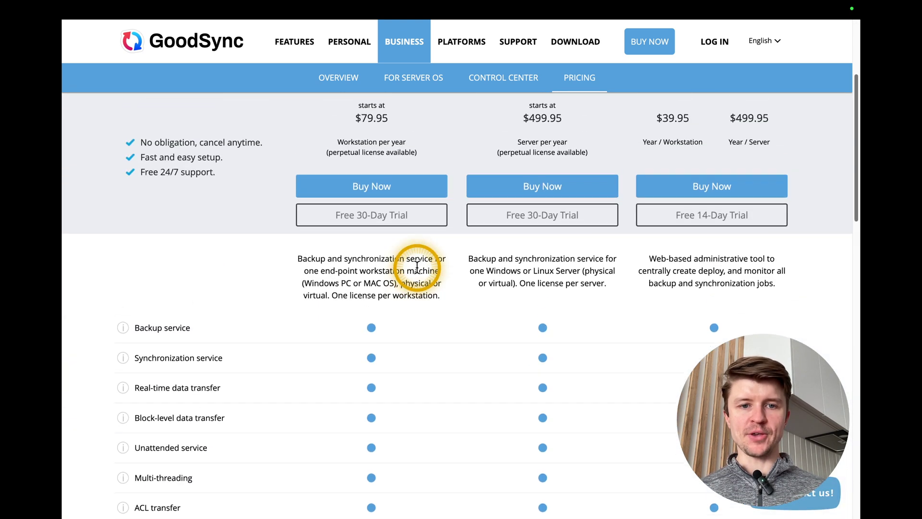
scroll(417, 375, "up", 5)
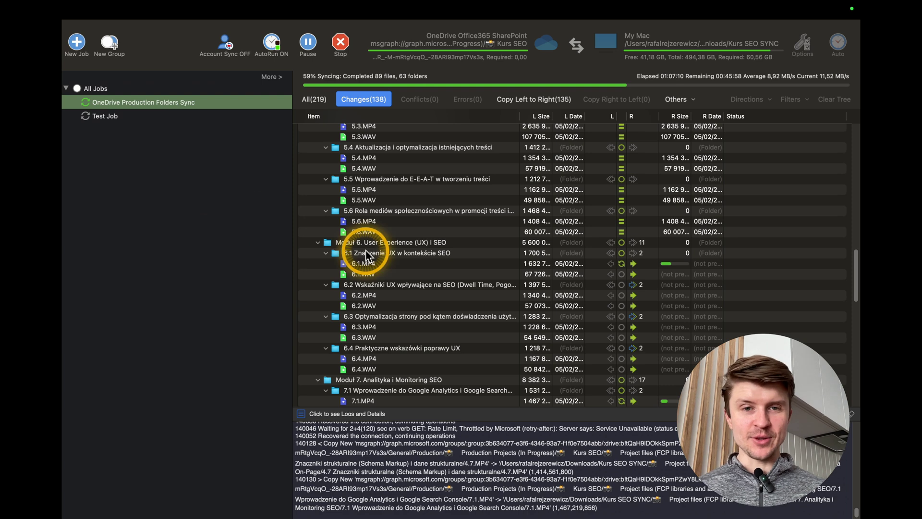
Step: Bring up the New GoodSync Job dialog from the toolbar's New Job button
left_click(76, 42)
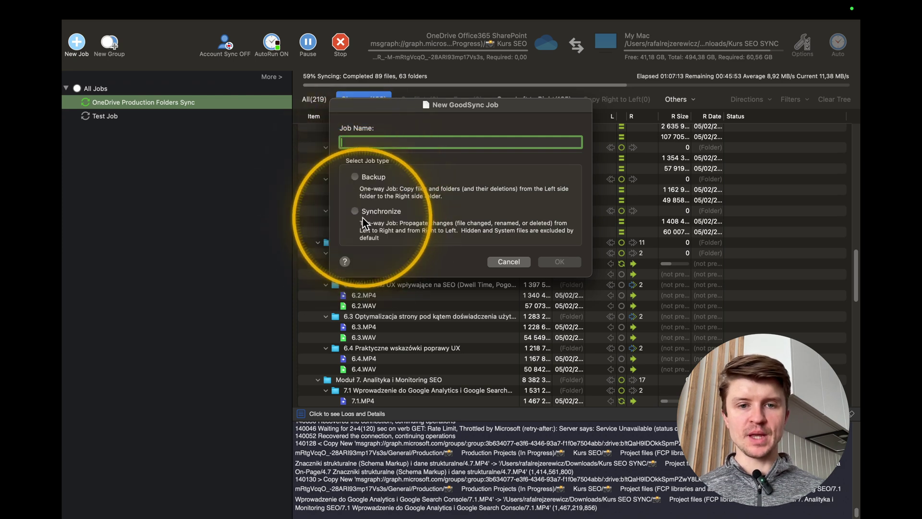
Step: Compare the Backup and Synchronize job types, then cancel the New GoodSync Job dialog
left_click(354, 177)
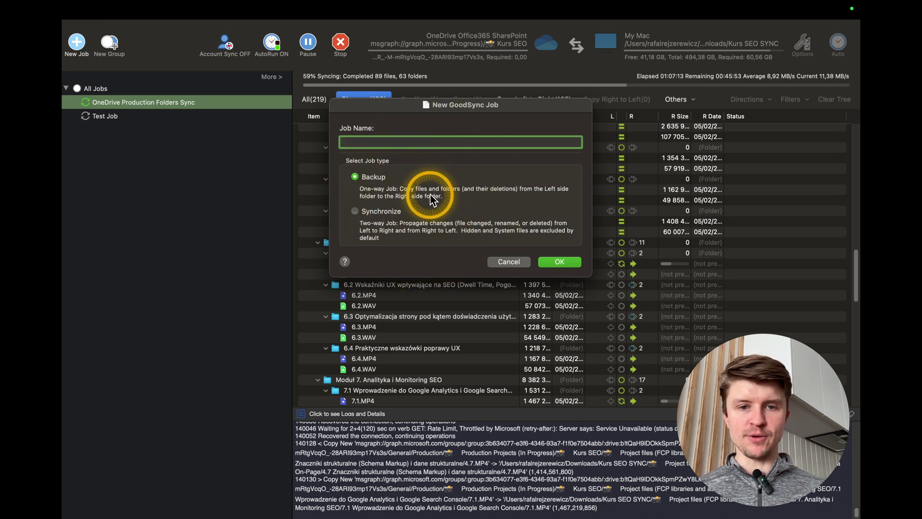
left_click(354, 212)
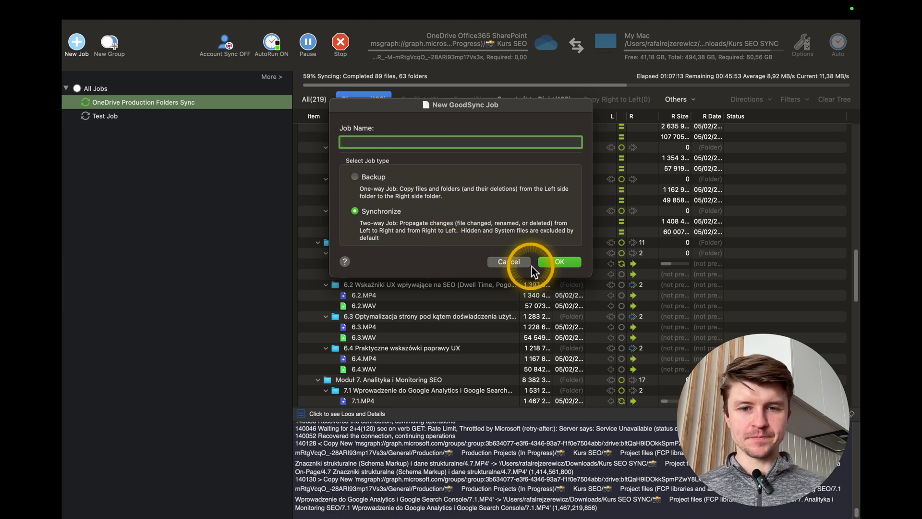
left_click(509, 262)
Step: Select Test Job and browse its folder locations, such as Amazon S3, Dropbox, MEGA, SFTP and Google Docs
left_click(113, 118)
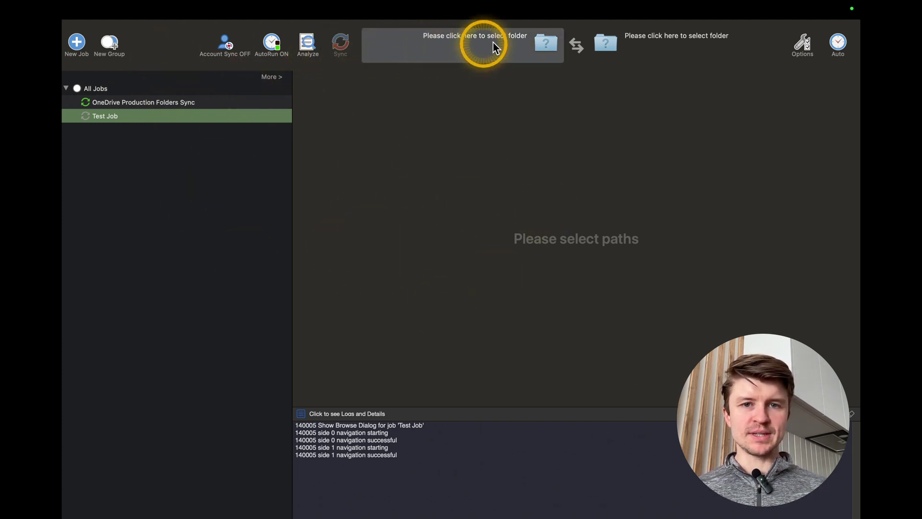
left_click(479, 41)
scroll(352, 247, "down", 5)
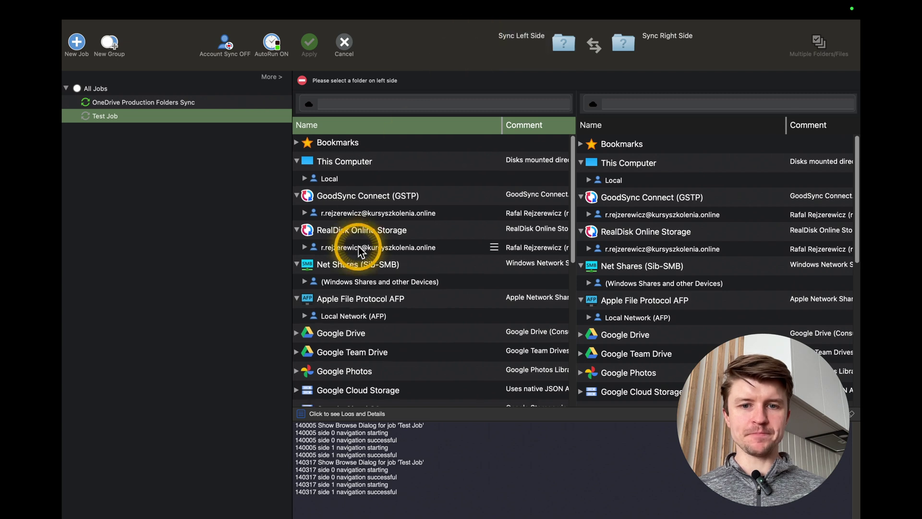
scroll(336, 248, "down", 5)
scroll(752, 197, "down", 6)
scroll(751, 197, "down", 4)
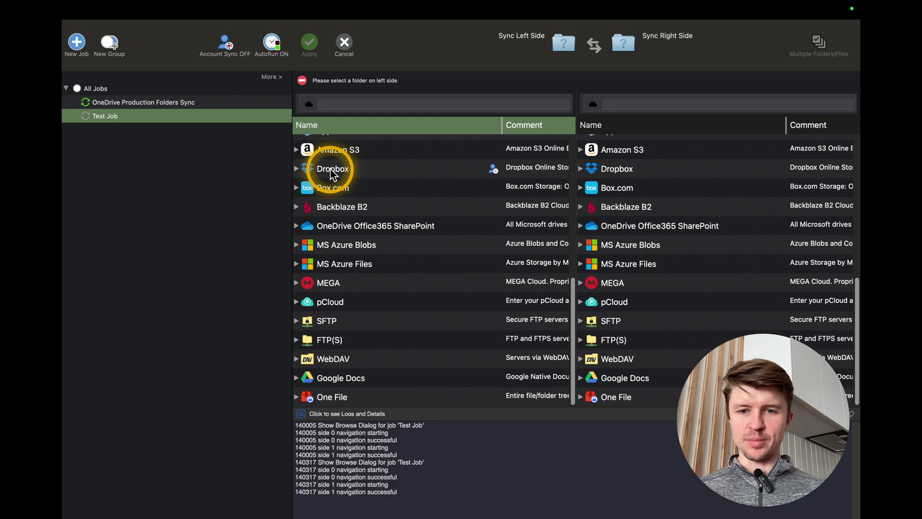
scroll(758, 319, "up", 2)
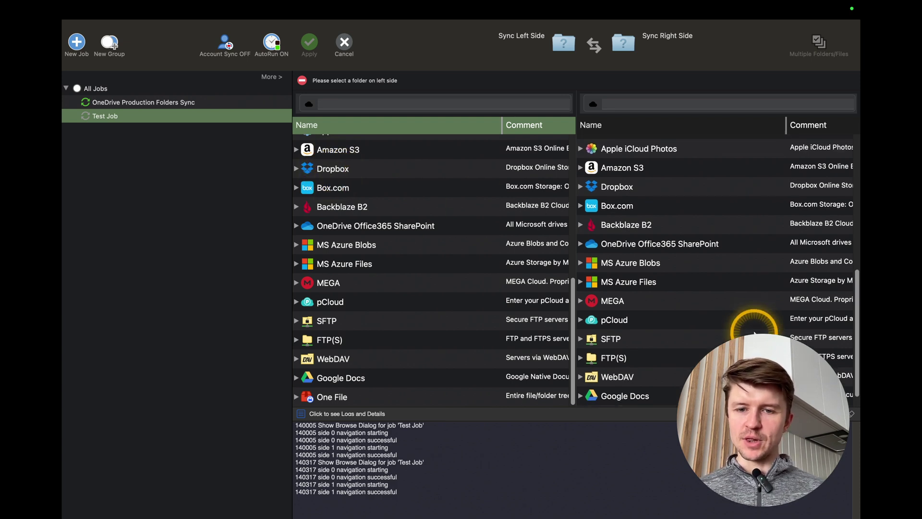
scroll(757, 322, "down", 2)
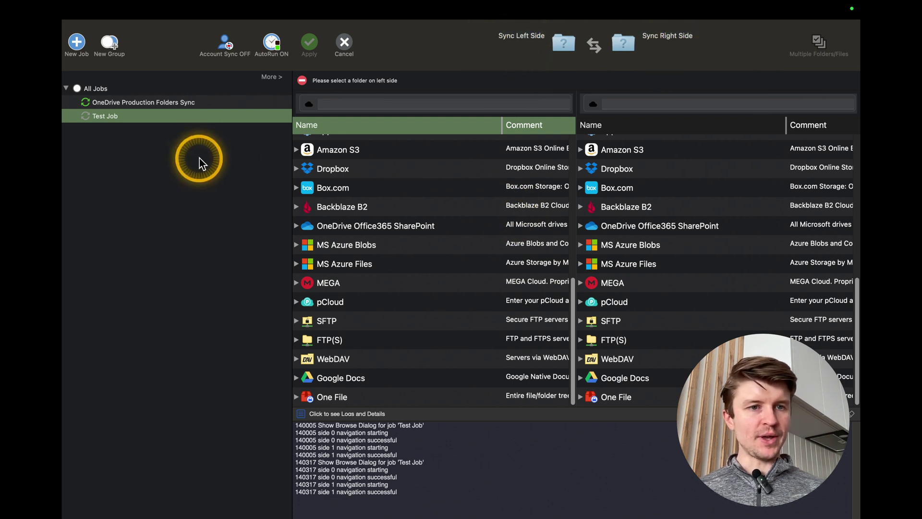
Step: Check the OneDrive sync job, then view Test Job's Options Filters: hidden and system files excluded
left_click(128, 102)
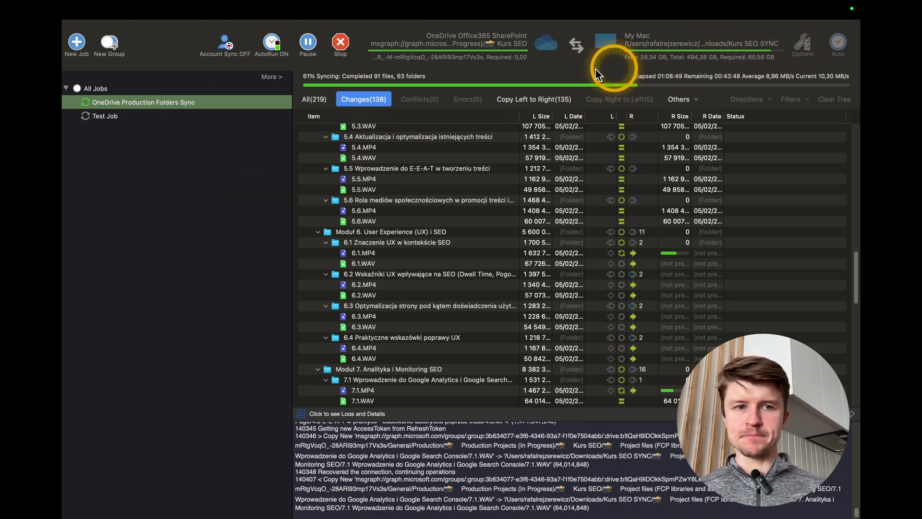
double_click(211, 116)
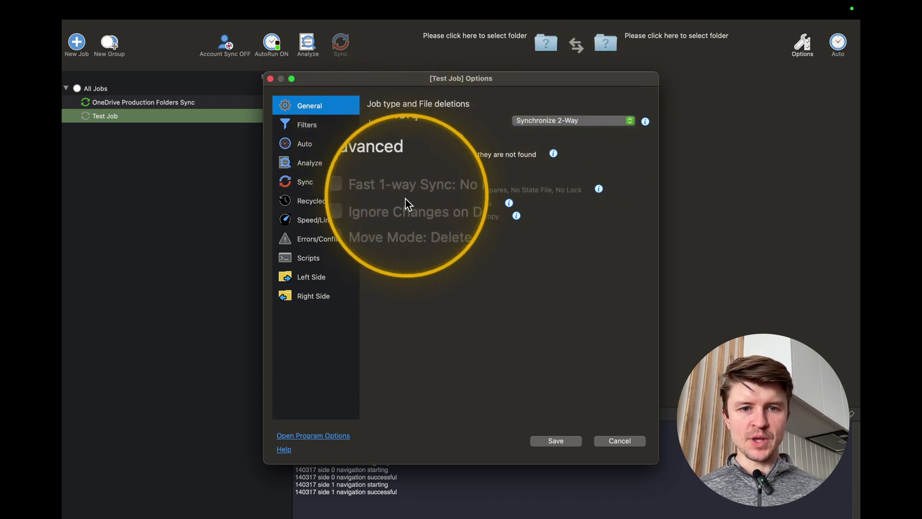
left_click(320, 125)
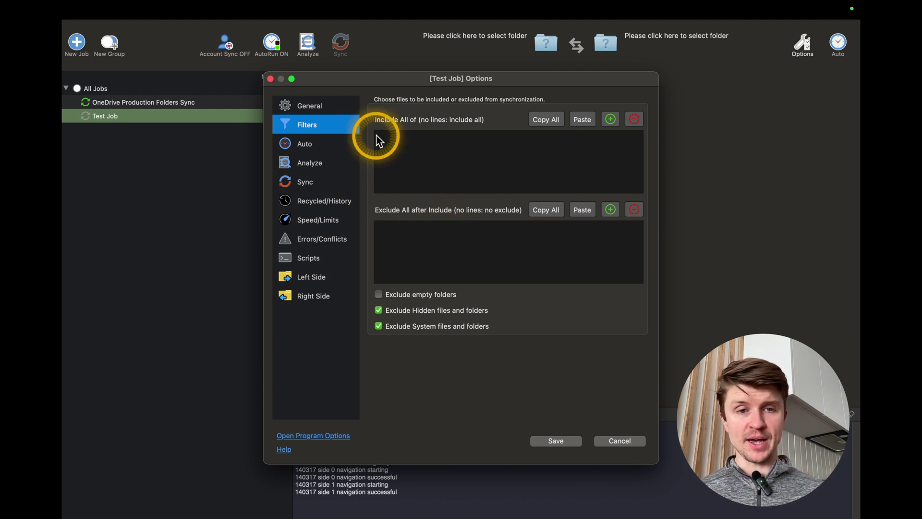
Step: Review Test Job's Auto triggers, then its Analyze settings for symbolic links, moves and checksums
left_click(302, 144)
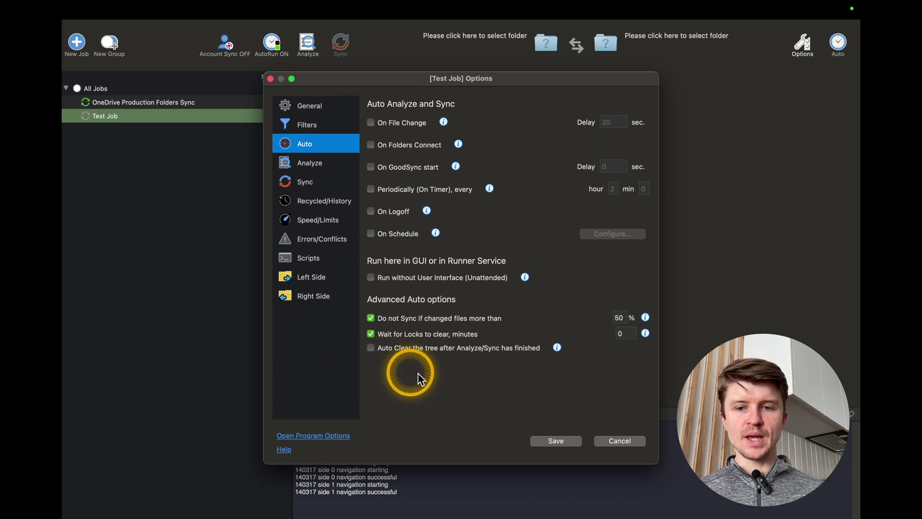
left_click(308, 162)
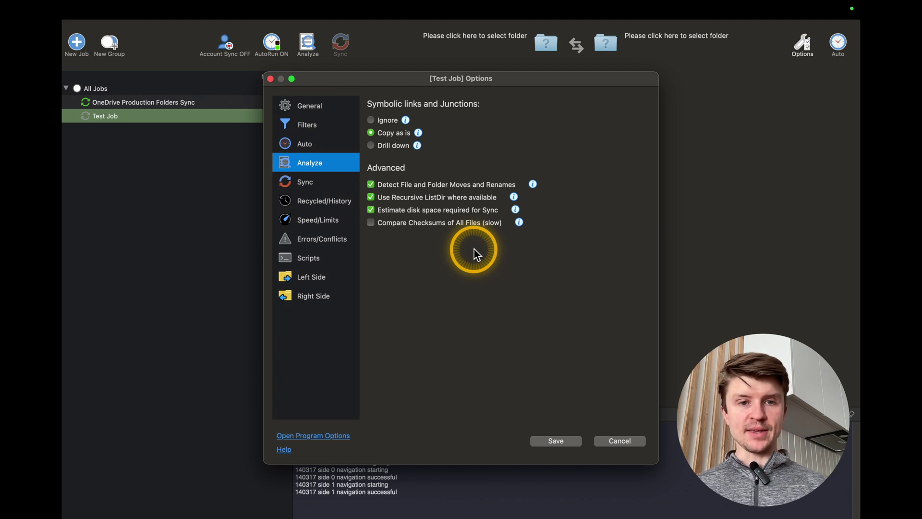
Step: Check Test Job's Sync file-detail, Recycled/History, and Speed/Limits pages: 3 threads, 120 s reconnect, speed limit 0
left_click(302, 182)
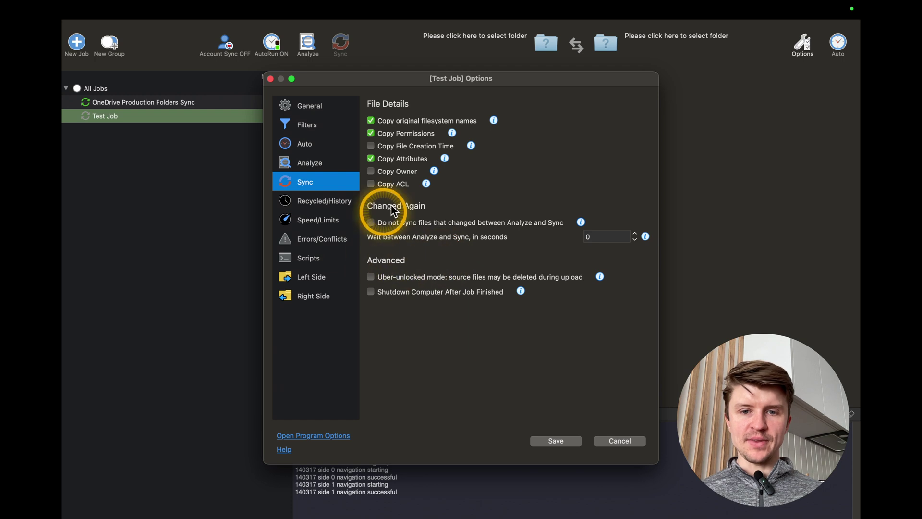
left_click(328, 201)
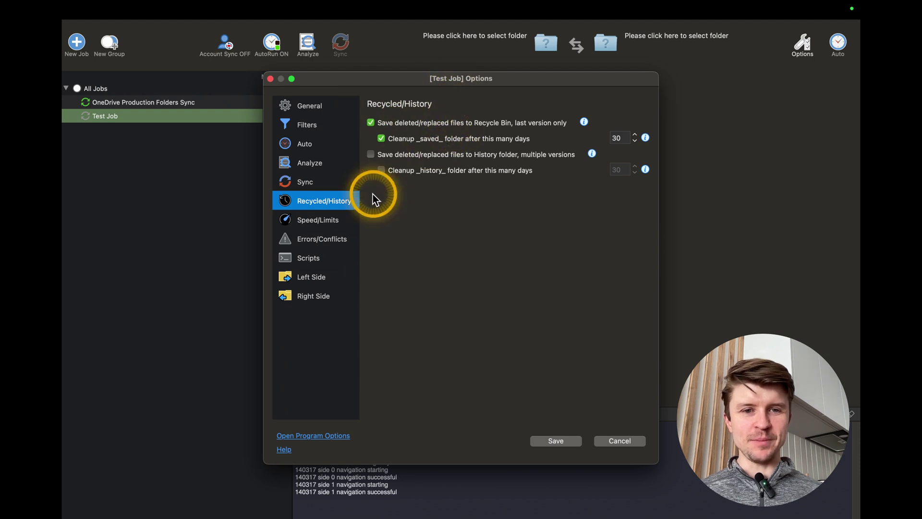
left_click(320, 221)
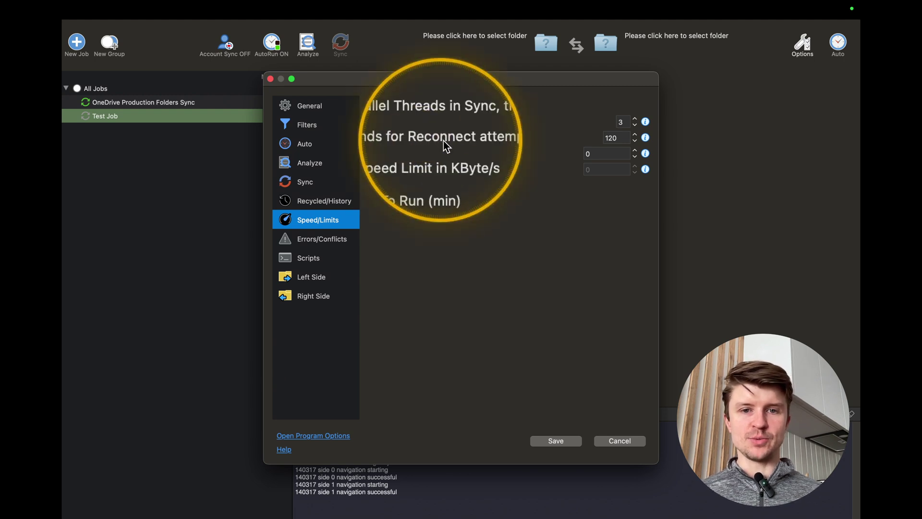
Step: Review the Errors/Conflicts settings, keeping Do Not Copy for strong conflicts
left_click(322, 241)
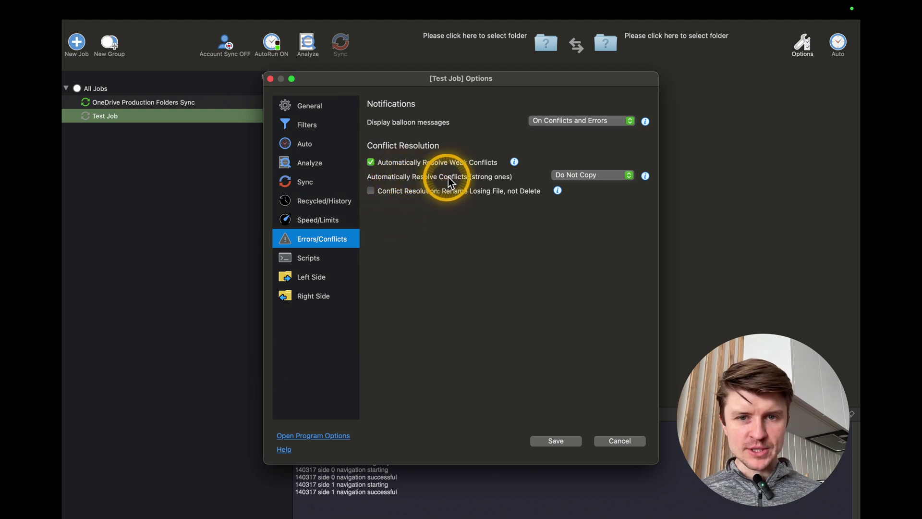
left_click(596, 180)
left_click(576, 175)
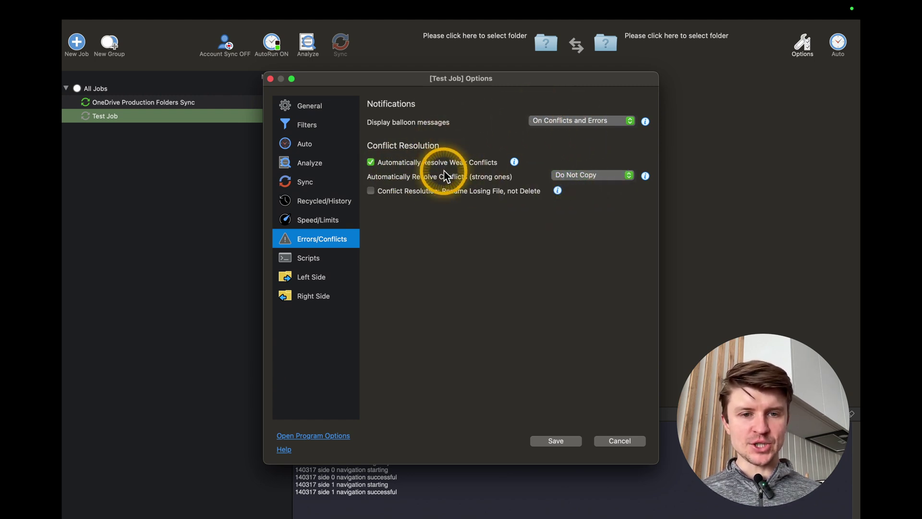
Step: Look over the Scripts, Left Side and Right Side settings, then return to General
left_click(309, 259)
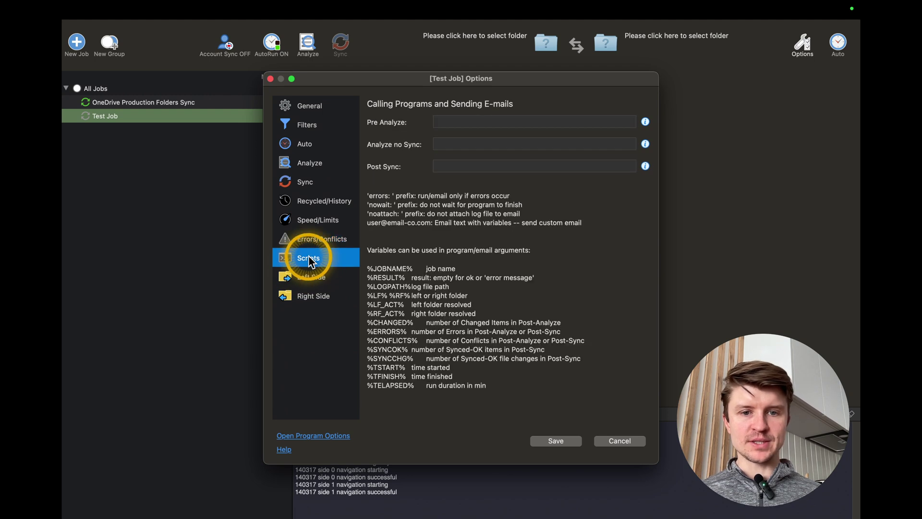
left_click(310, 277)
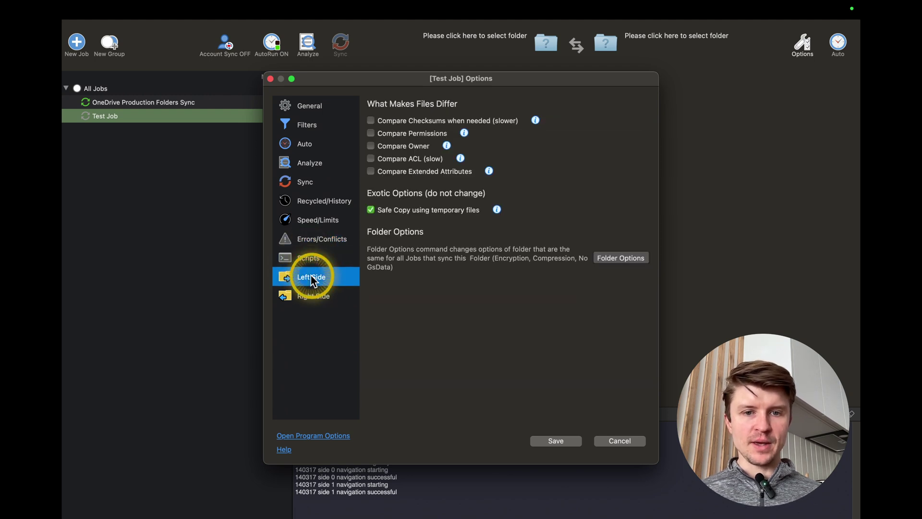
left_click(310, 295)
left_click(310, 279)
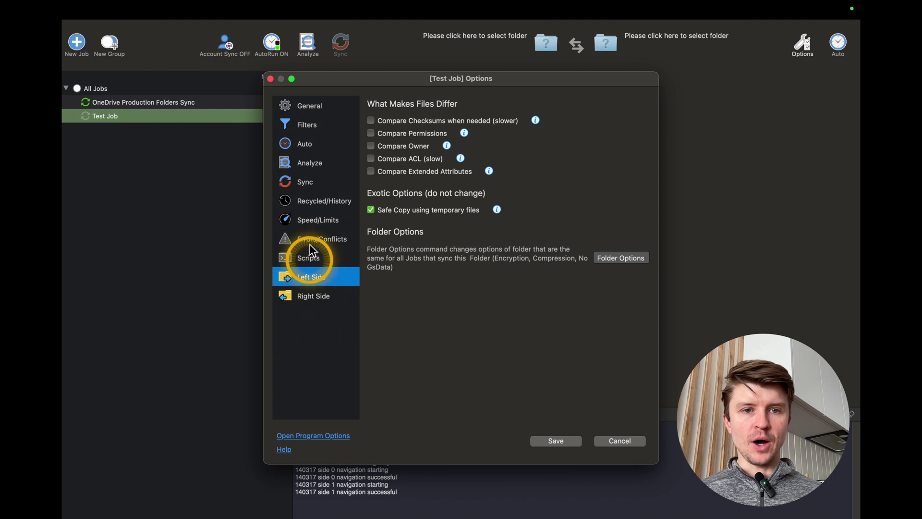
left_click(309, 106)
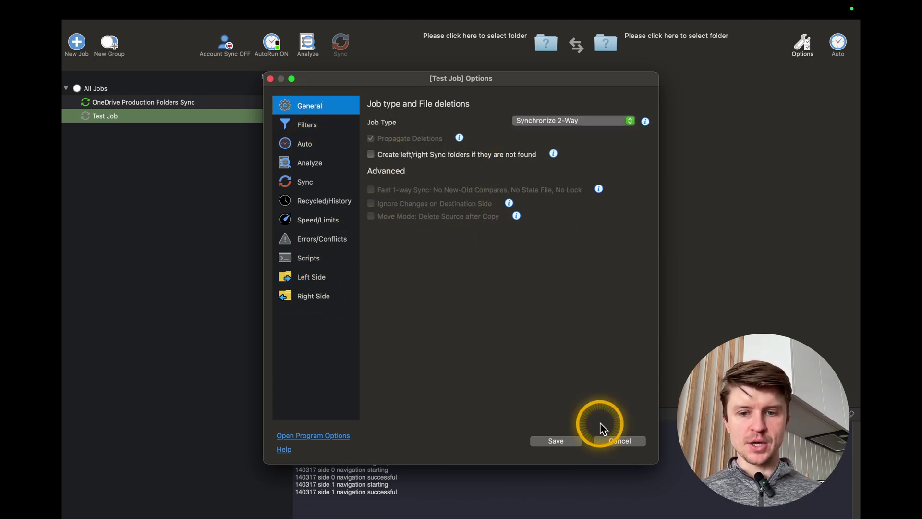
left_click(616, 446)
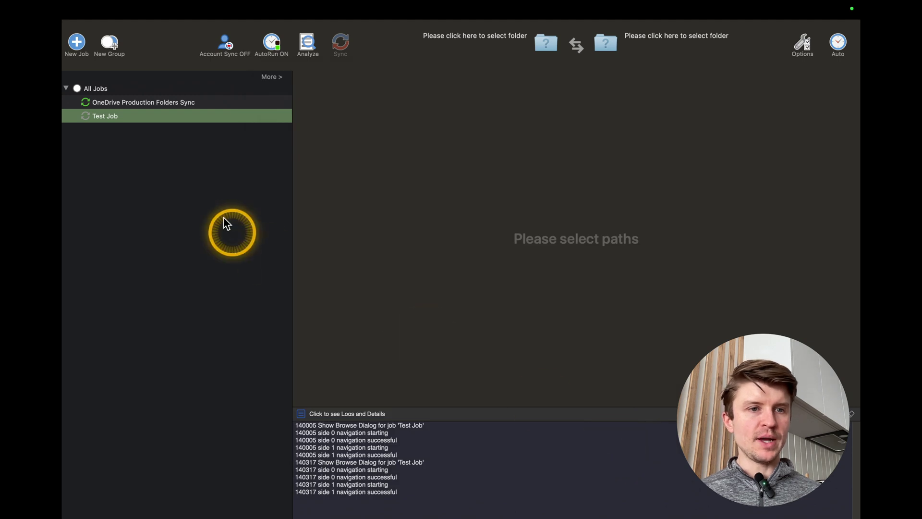